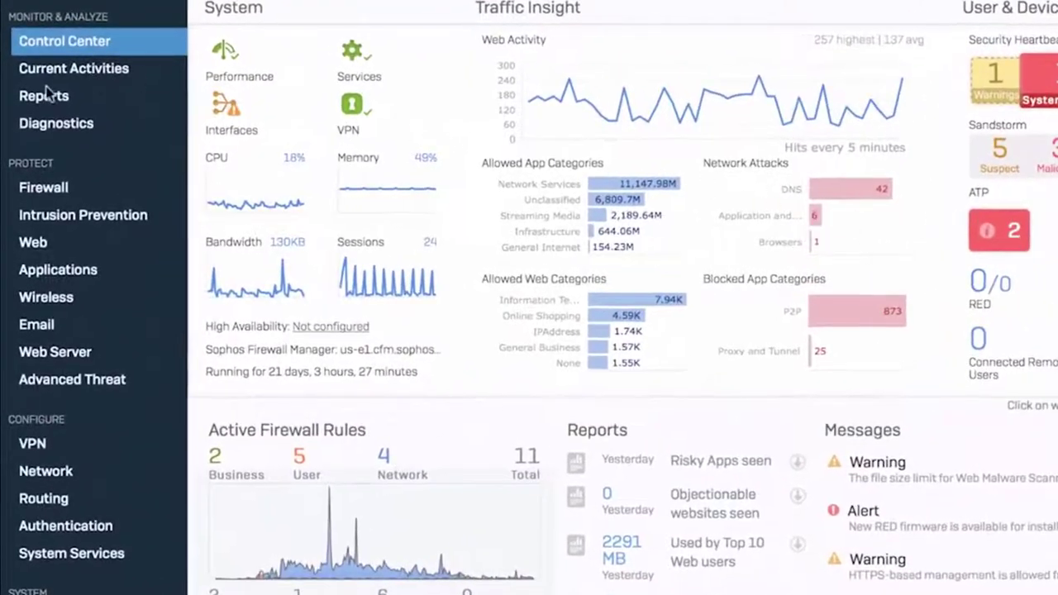
Browse the reports and Applications & Web usage, then show the User Threat Quotient report.
click(43, 97)
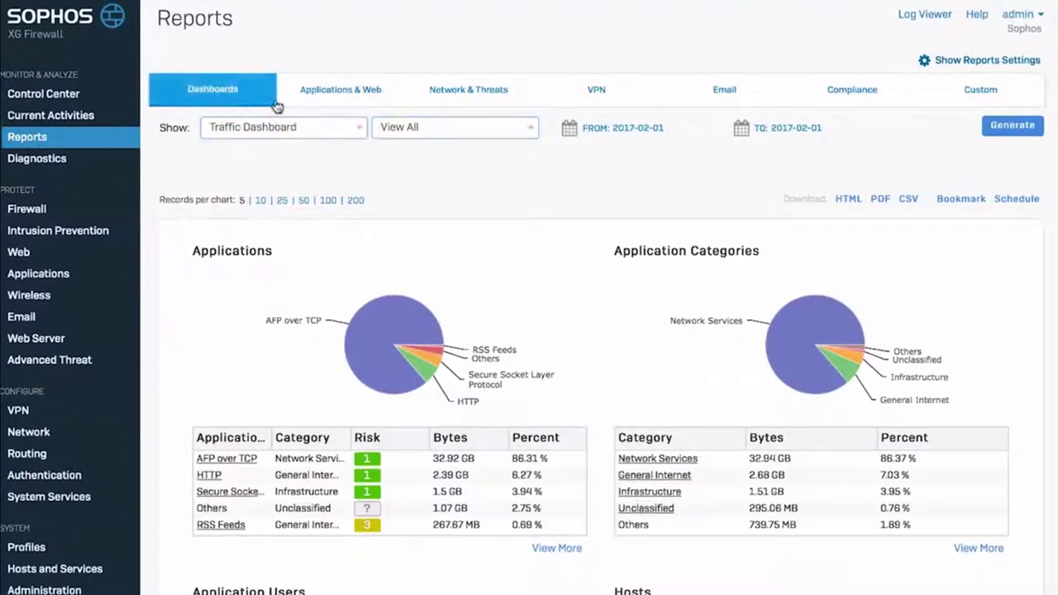
click(340, 97)
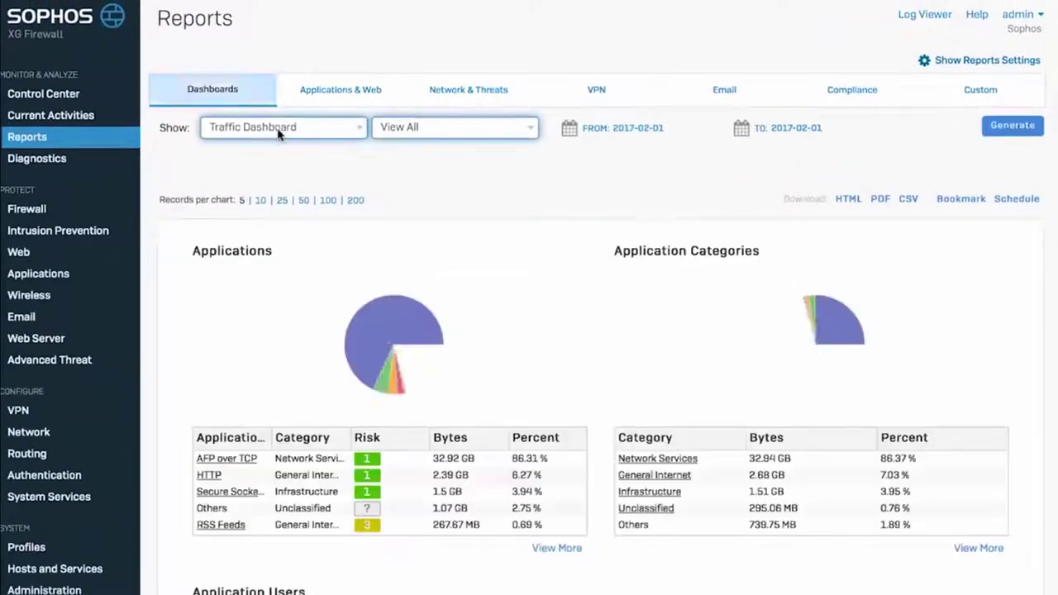
click(281, 129)
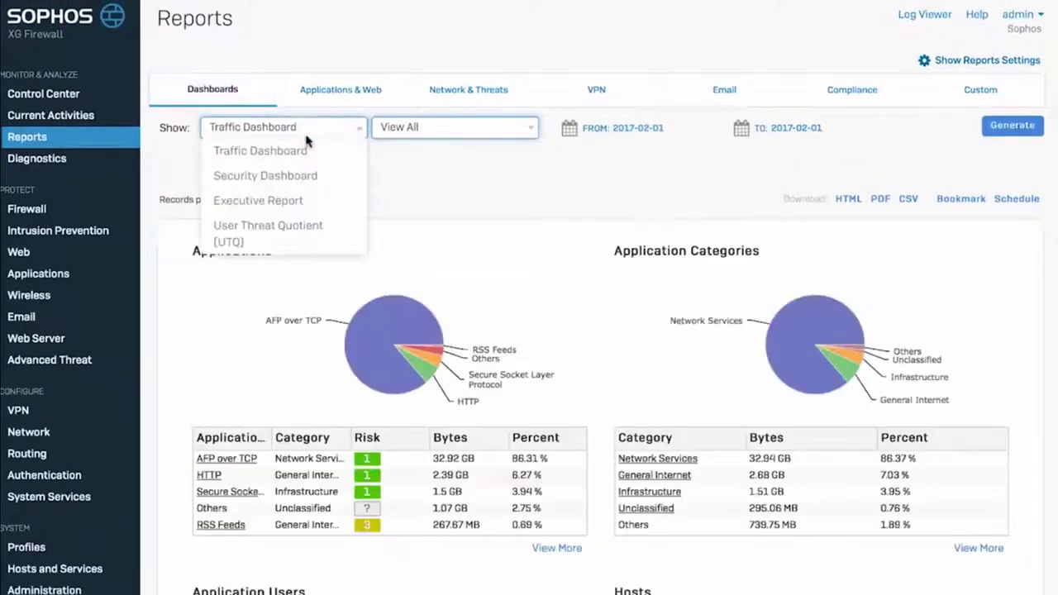
click(305, 234)
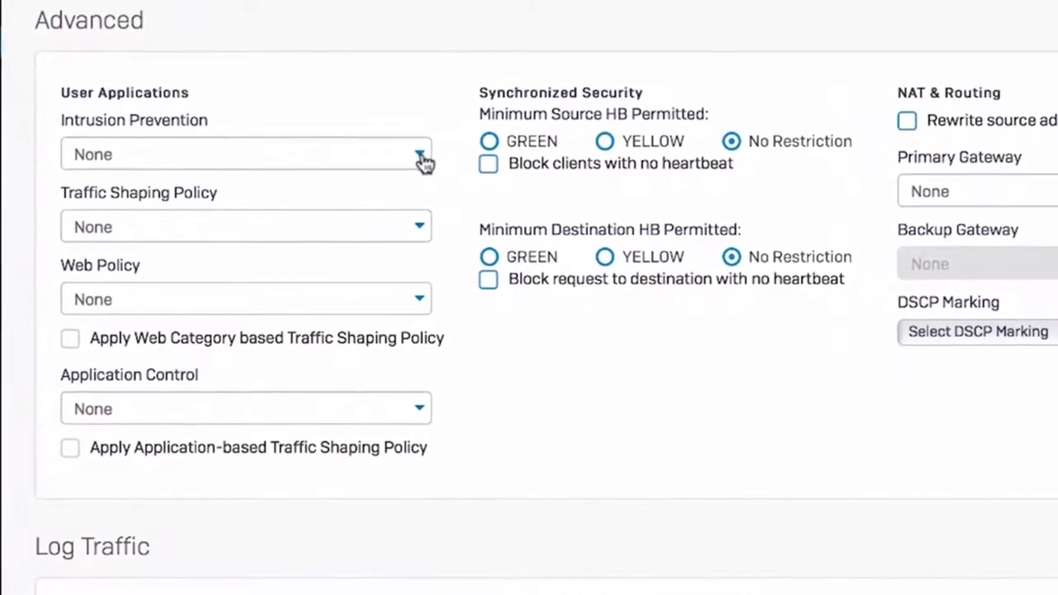
Set intrusion prevention to LAN TO WAN and traffic shaping to VoIP Guarantee.
click(422, 159)
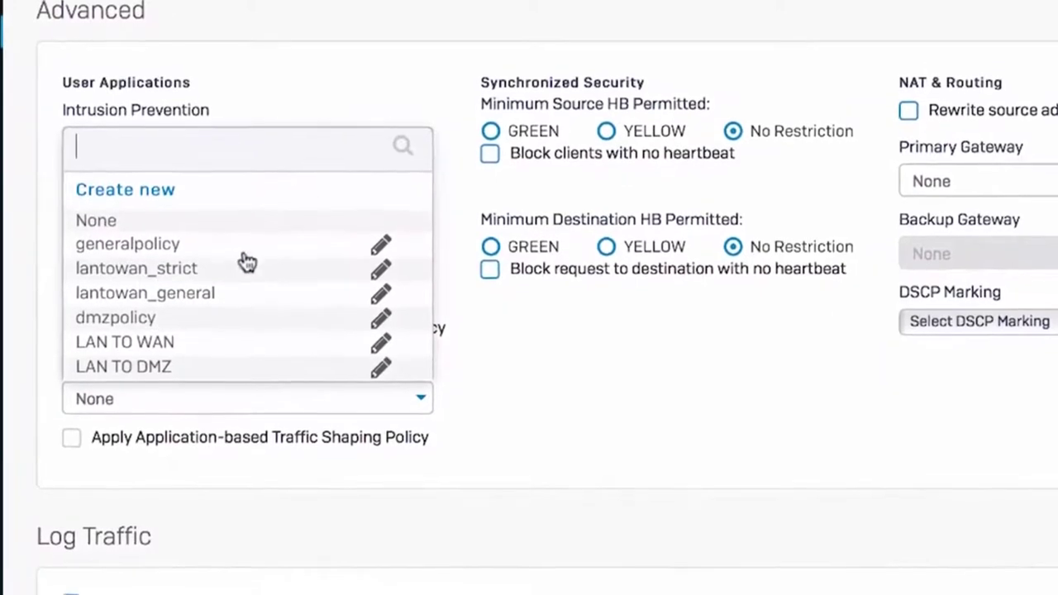
click(181, 337)
click(423, 206)
click(248, 295)
Set the web policy to A Typical Workplace Policy and block very high risk apps.
click(415, 266)
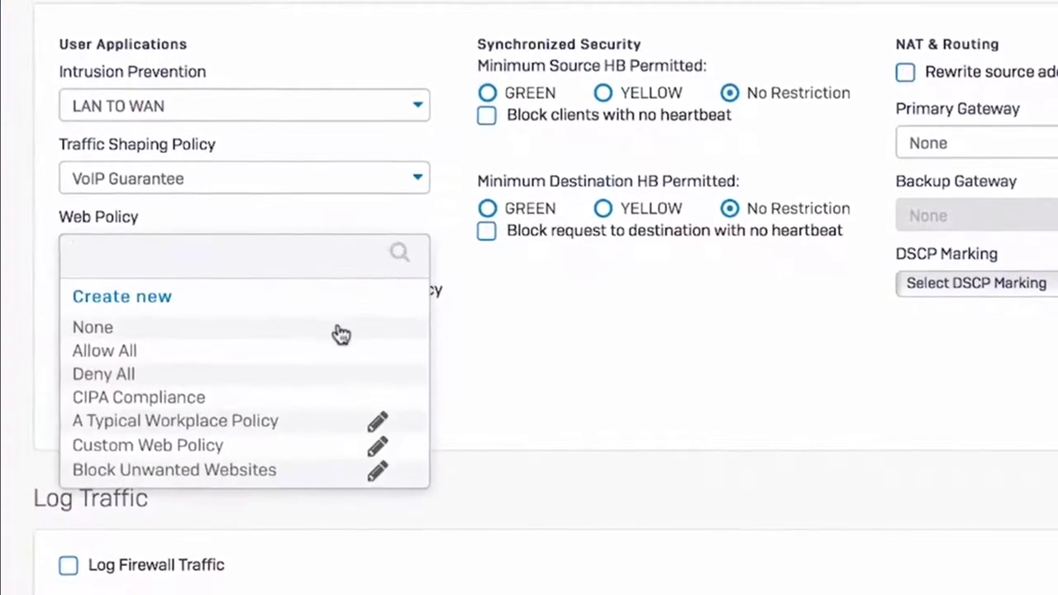
click(264, 423)
click(416, 349)
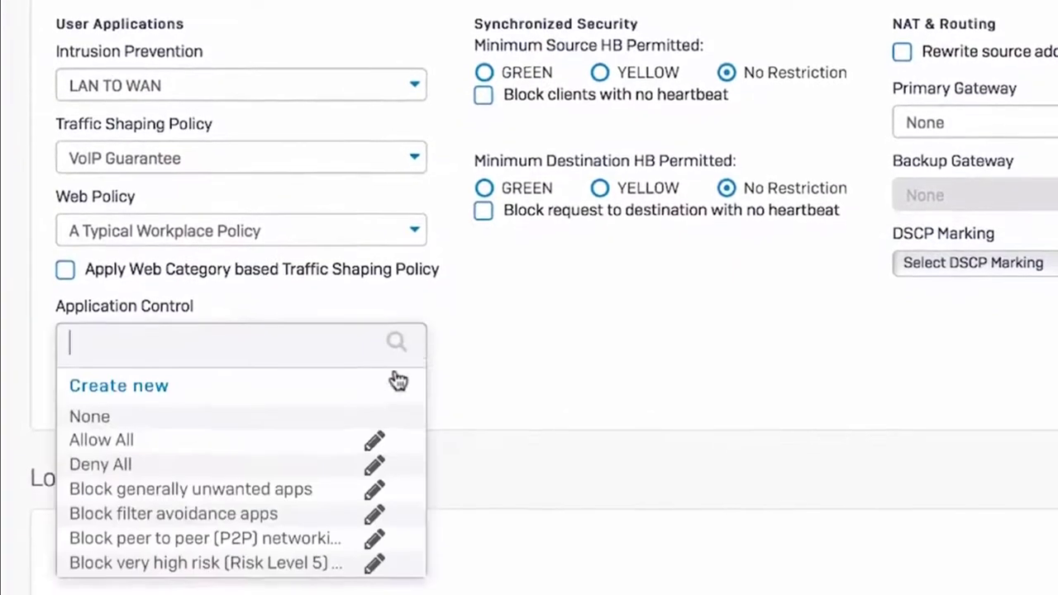
click(257, 565)
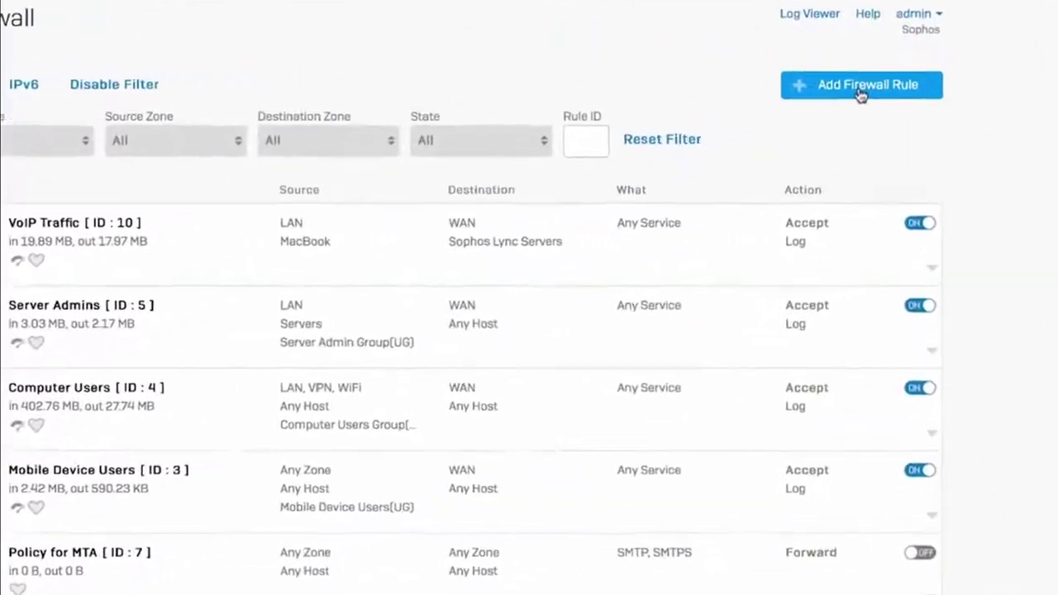
Start a business application rule from the Exchange Outlook Anywhere template and review its form.
click(868, 91)
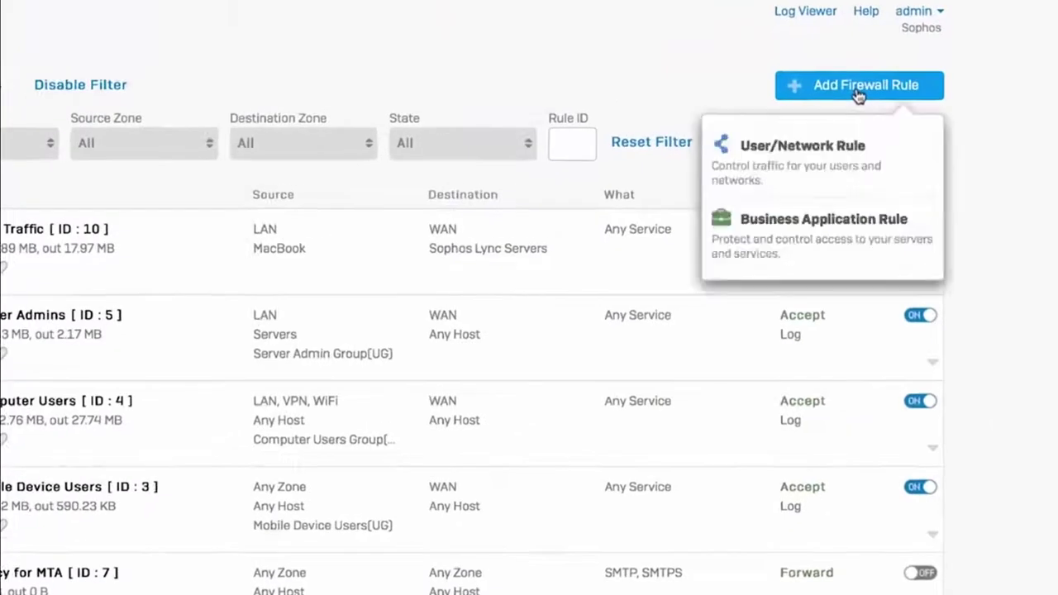
click(831, 220)
click(284, 181)
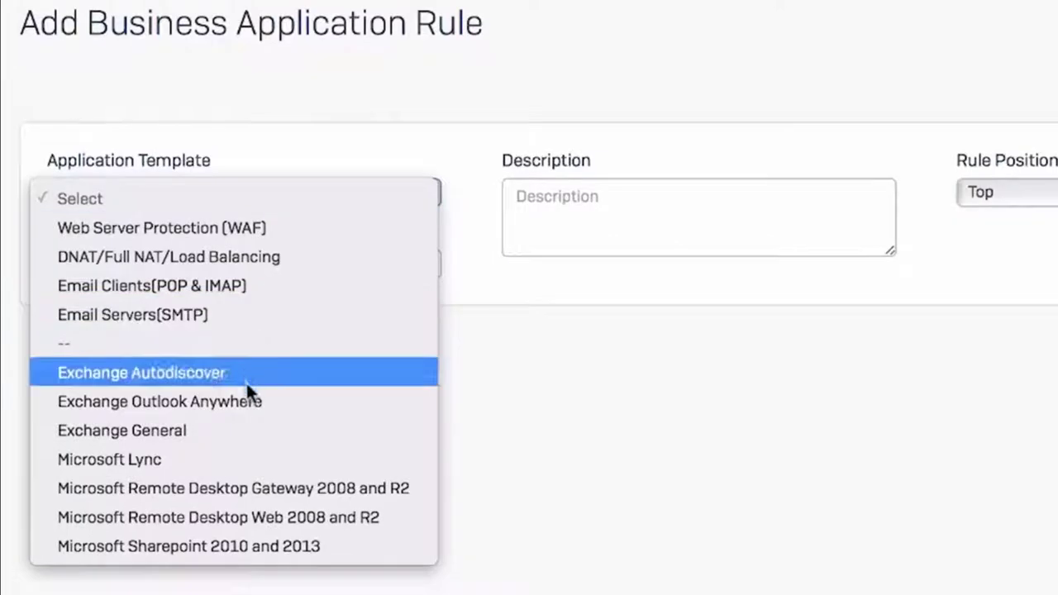
click(248, 400)
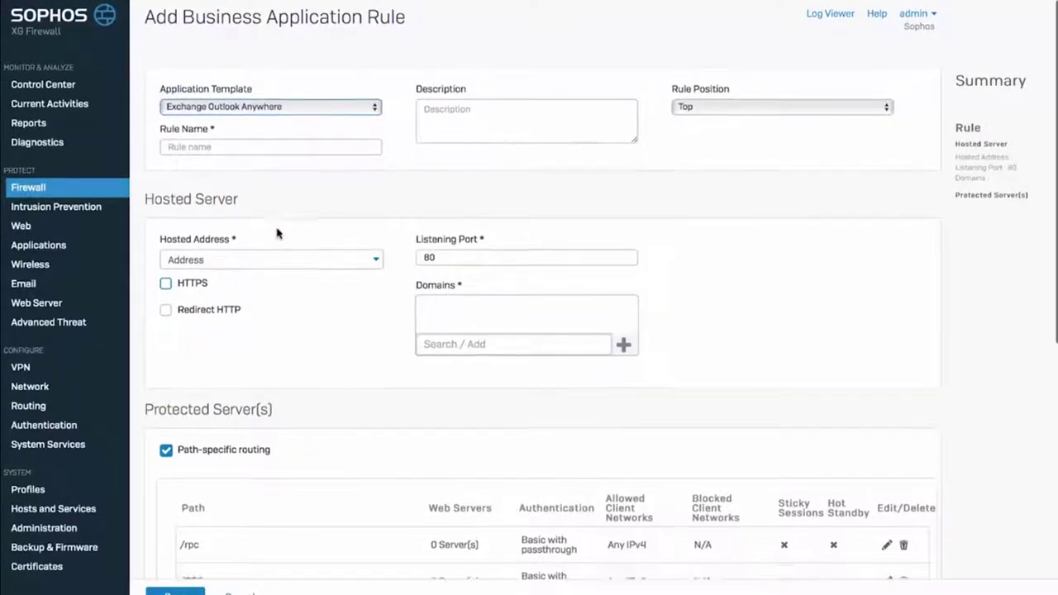
scroll(277, 233, down, 2)
scroll(277, 233, down, 2)
scroll(277, 233, down, 1)
scroll(277, 233, down, 2)
scroll(276, 235, down, 1)
scroll(274, 237, down, 1)
scroll(276, 234, down, 1)
scroll(276, 231, down, 1)
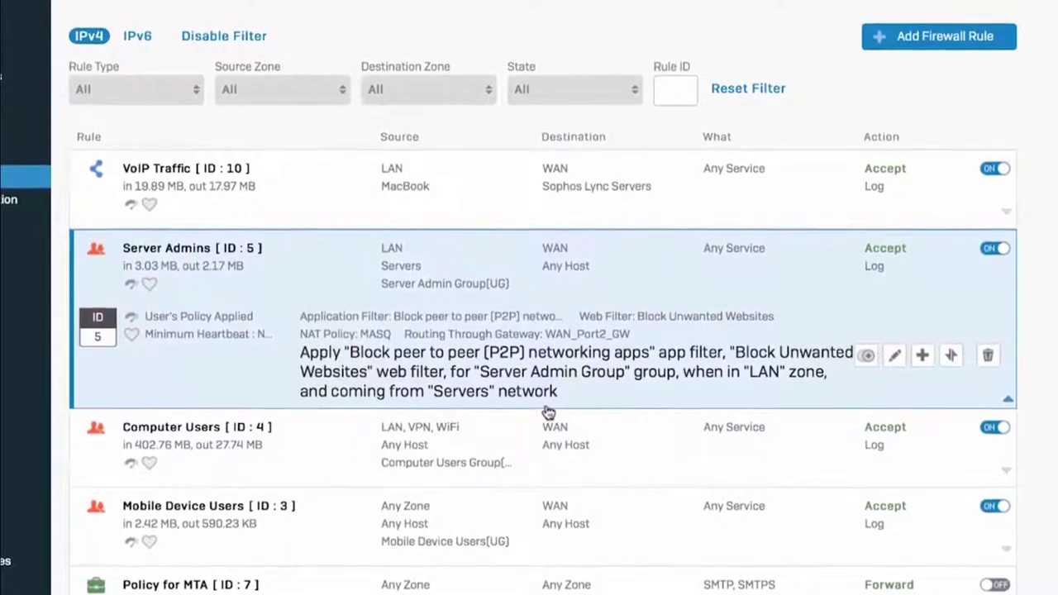
Collapse the Server Admins rule details and scroll down the firewall rule list.
click(666, 407)
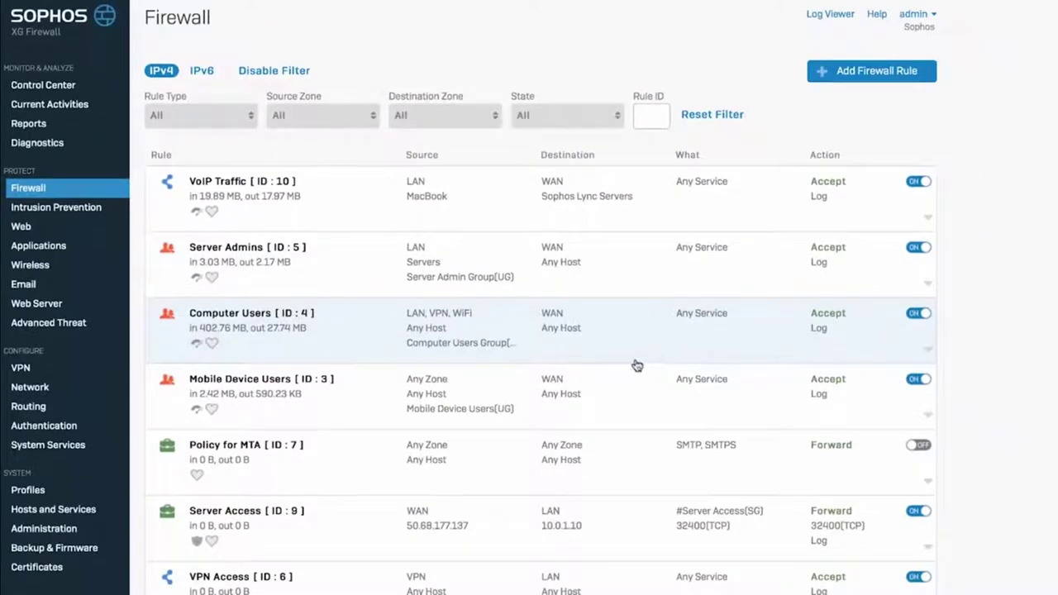
scroll(637, 365, down, 2)
scroll(636, 365, down, 2)
scroll(637, 365, down, 2)
scroll(637, 366, down, 1)
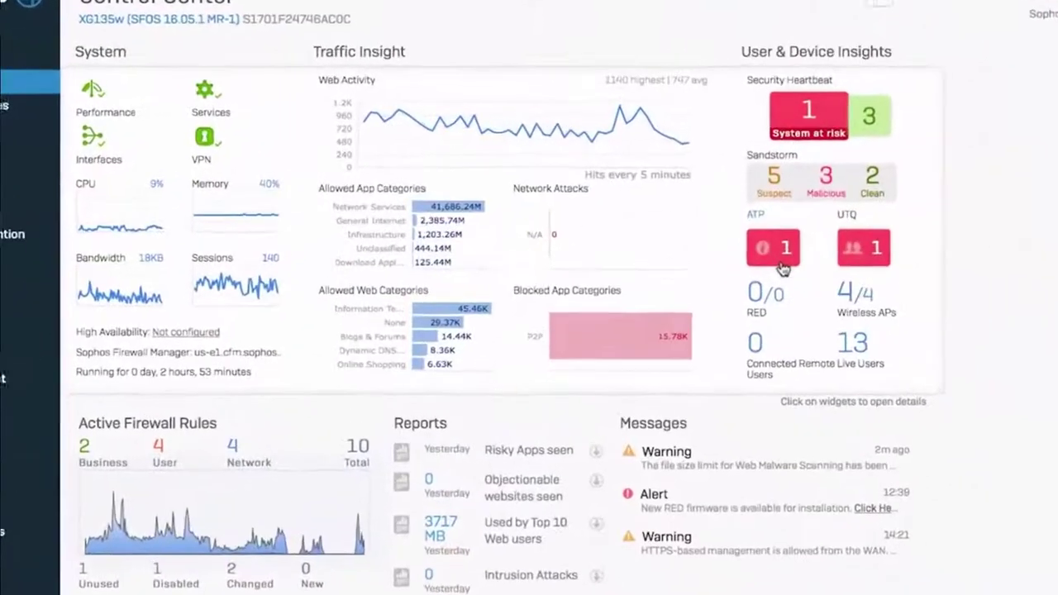
click(707, 235)
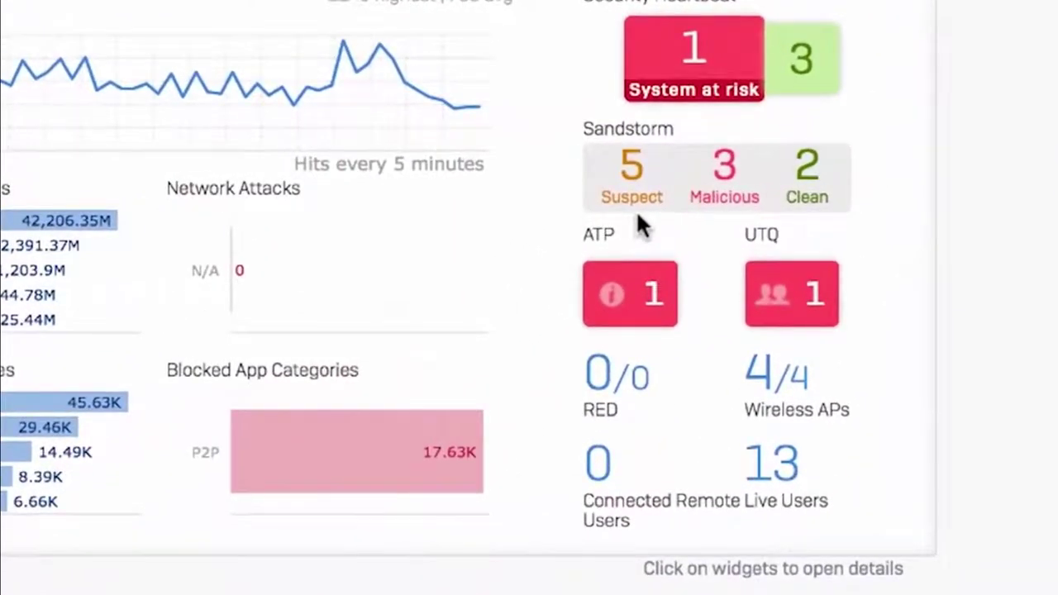
Review the Sandstorm report for the latest malicious download, then close it.
click(732, 207)
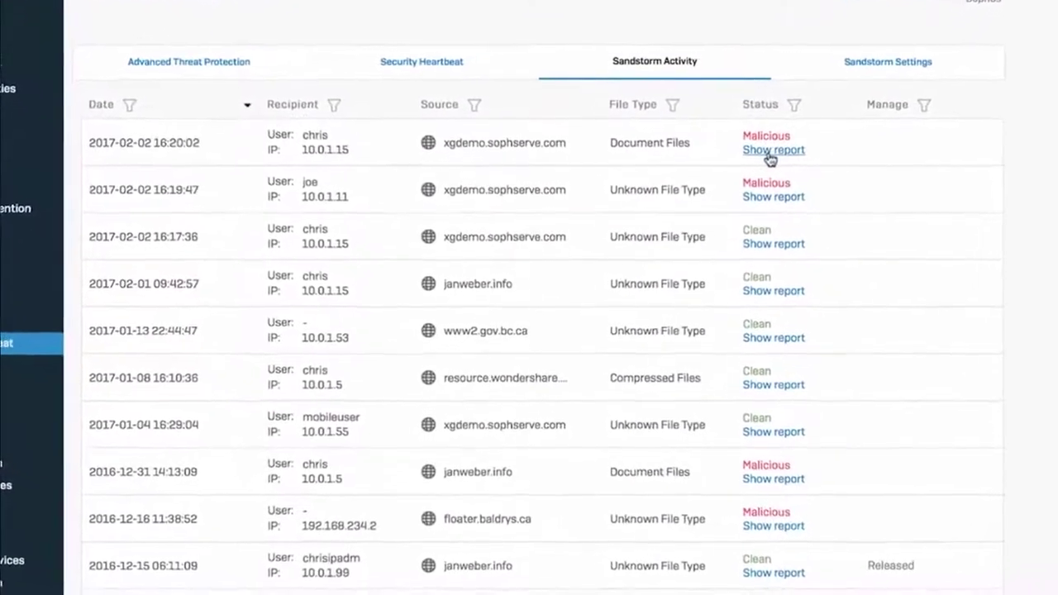
click(769, 151)
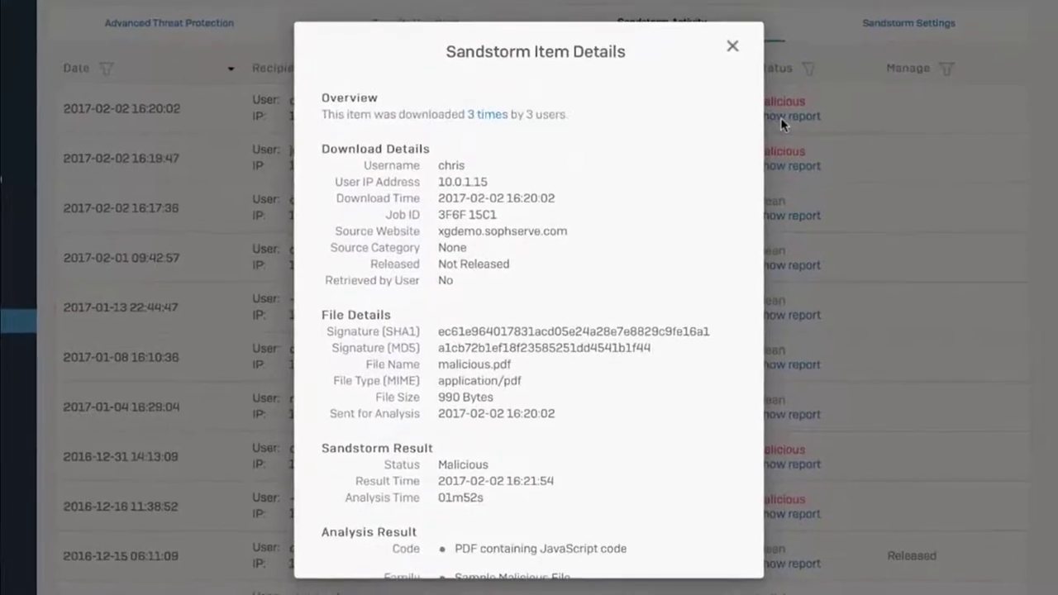
scroll(694, 126, down, 5)
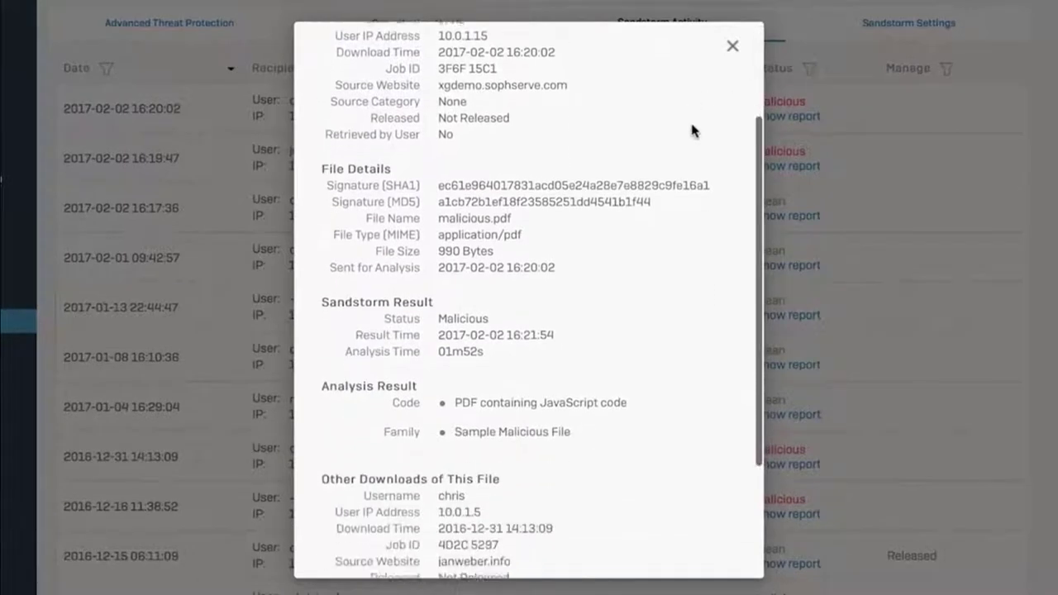
scroll(693, 130, down, 2)
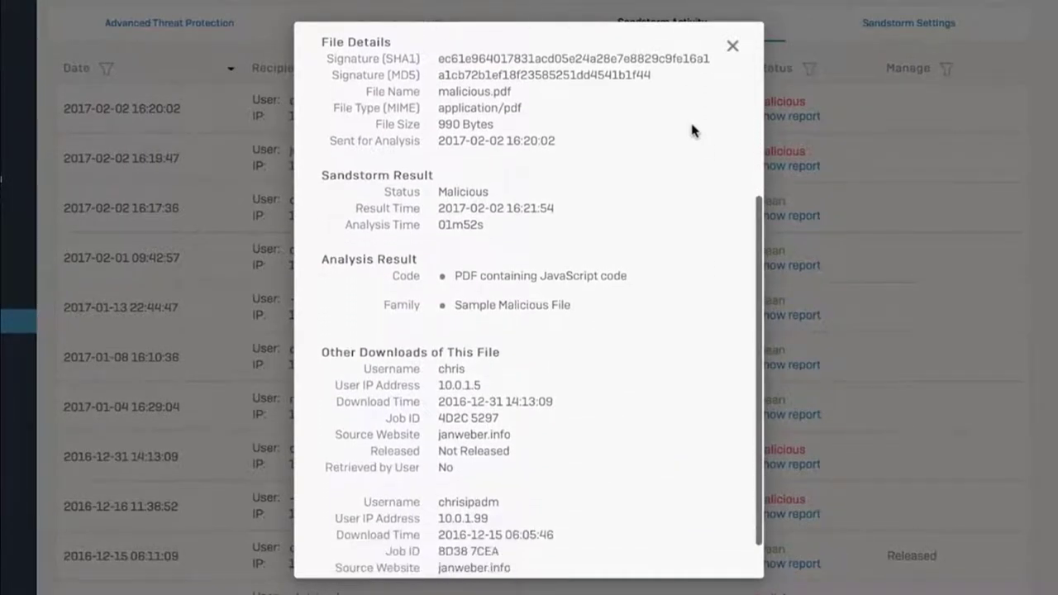
scroll(693, 130, up, 5)
scroll(693, 130, up, 2)
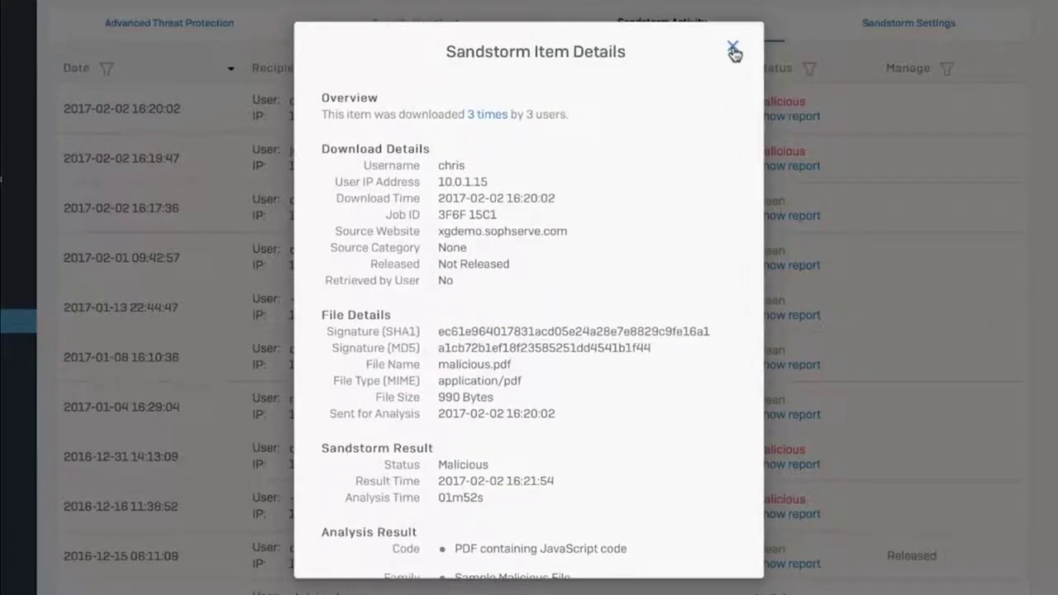
click(732, 48)
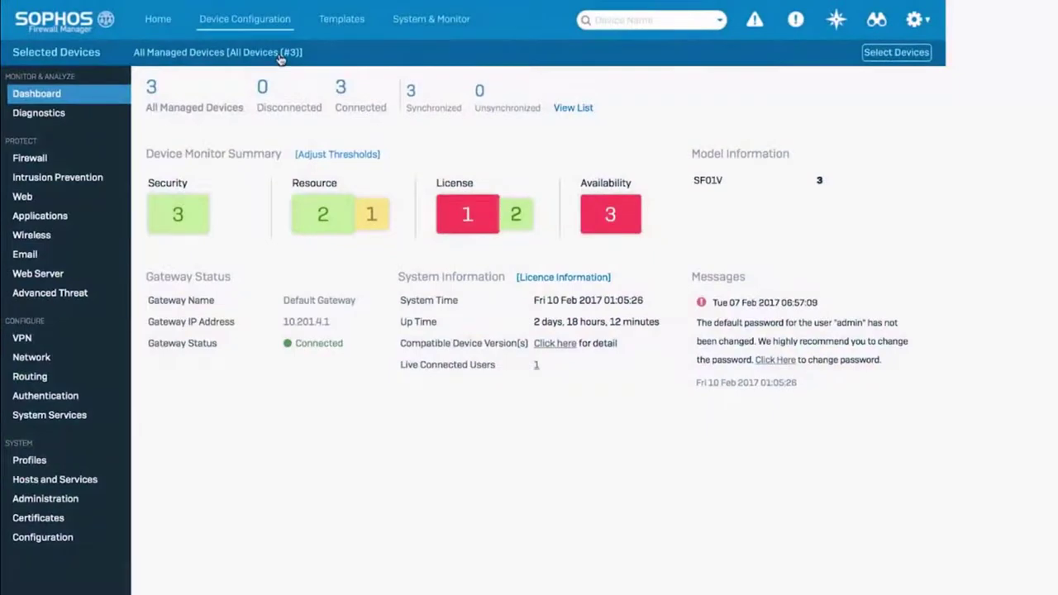
Show the Device Monitor in Card View and open SF119's status details.
click(281, 54)
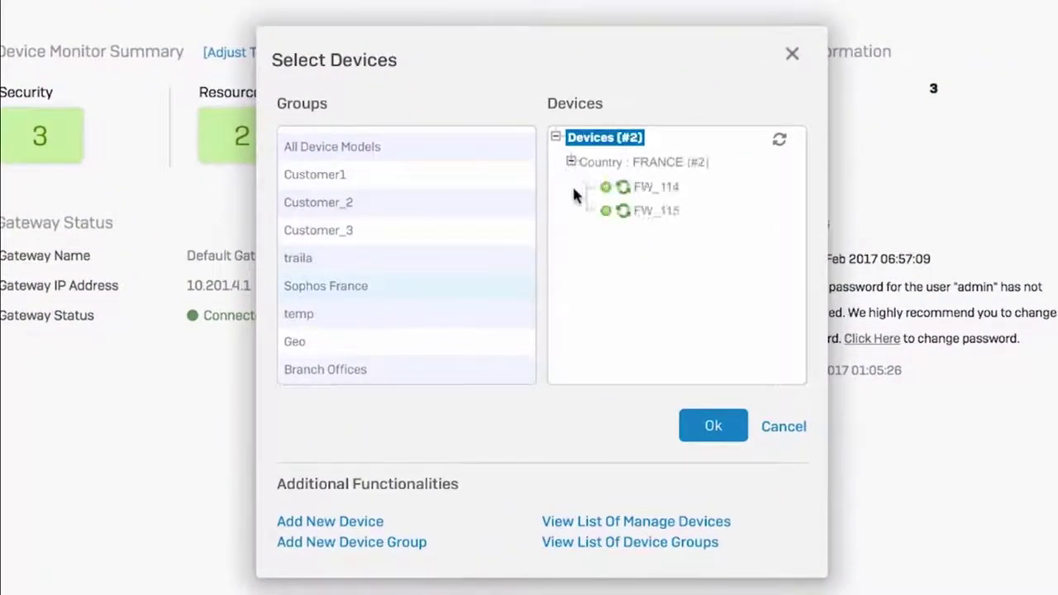
click(779, 430)
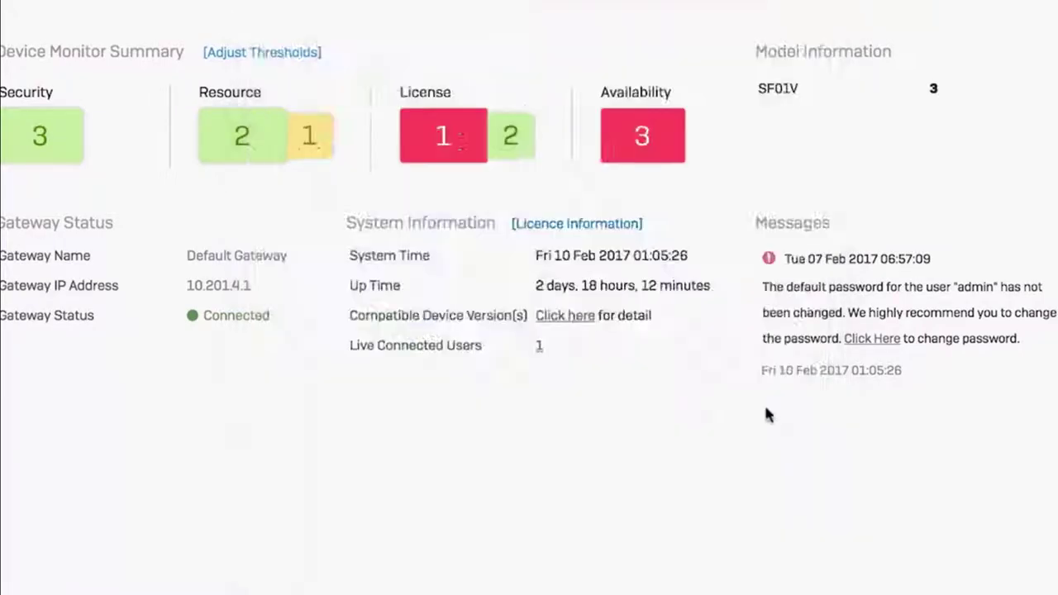
click(191, 229)
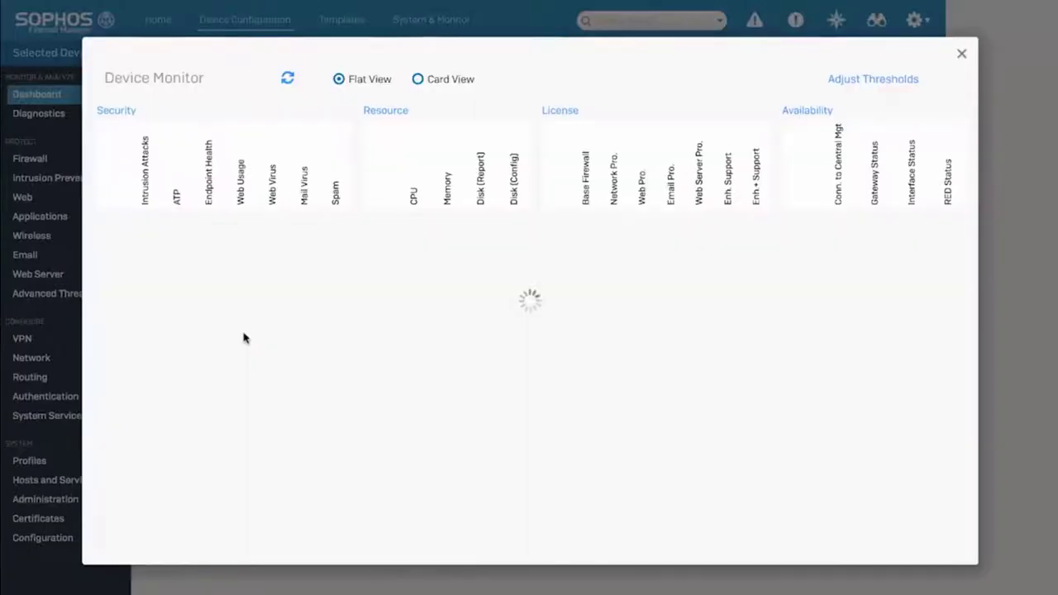
mouse_move(428, 208)
click(385, 36)
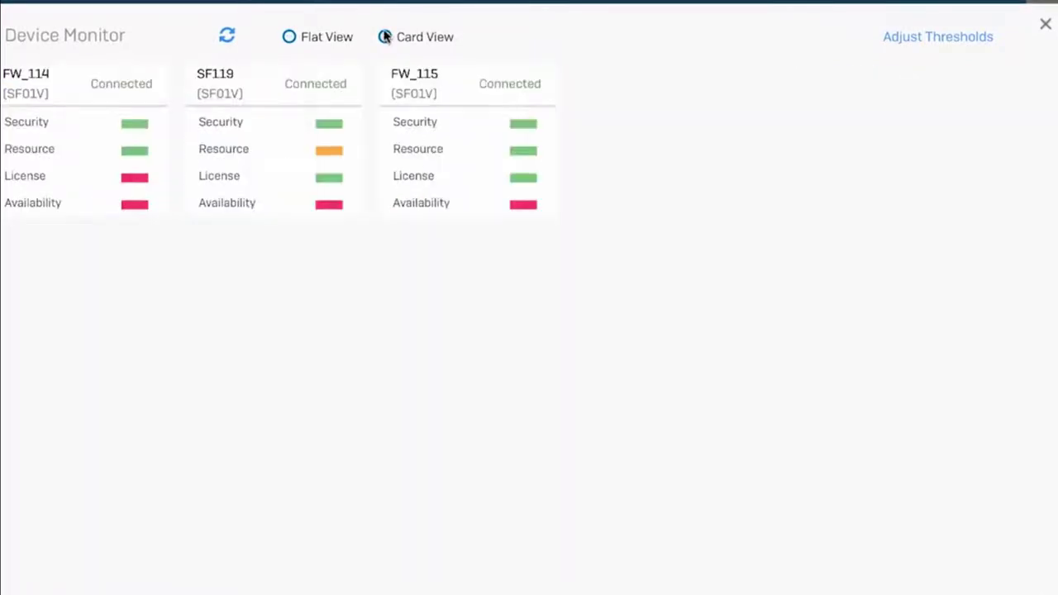
click(318, 152)
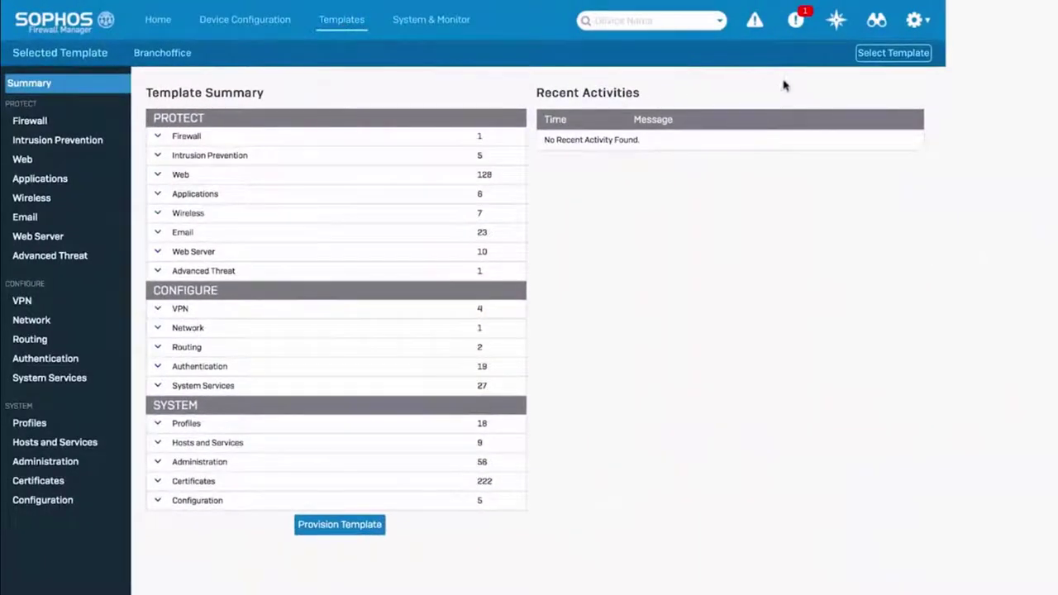
Choose Branchoffice as the template for the new device.
click(880, 54)
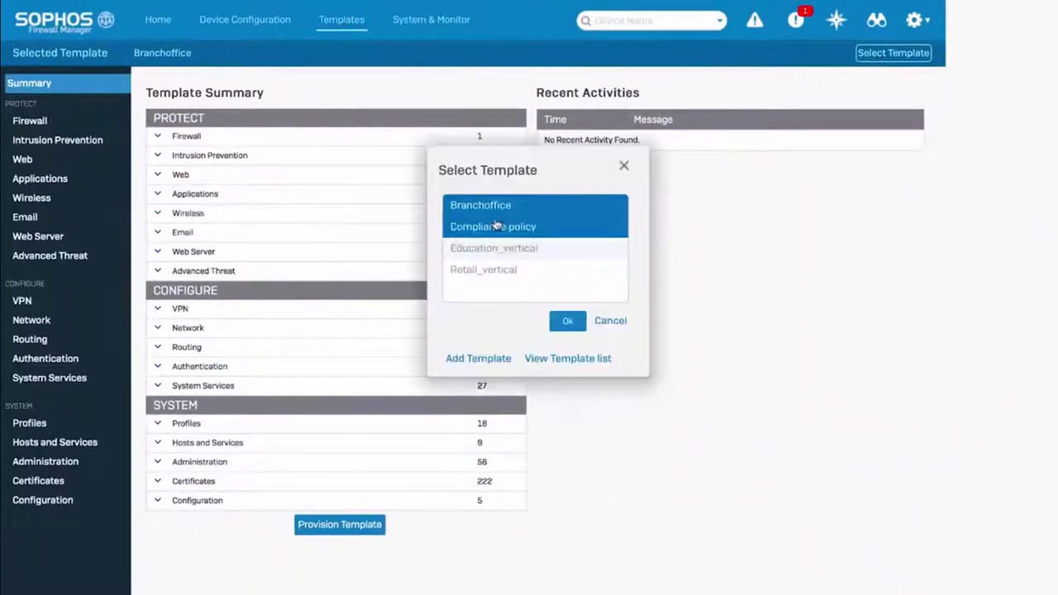
click(640, 301)
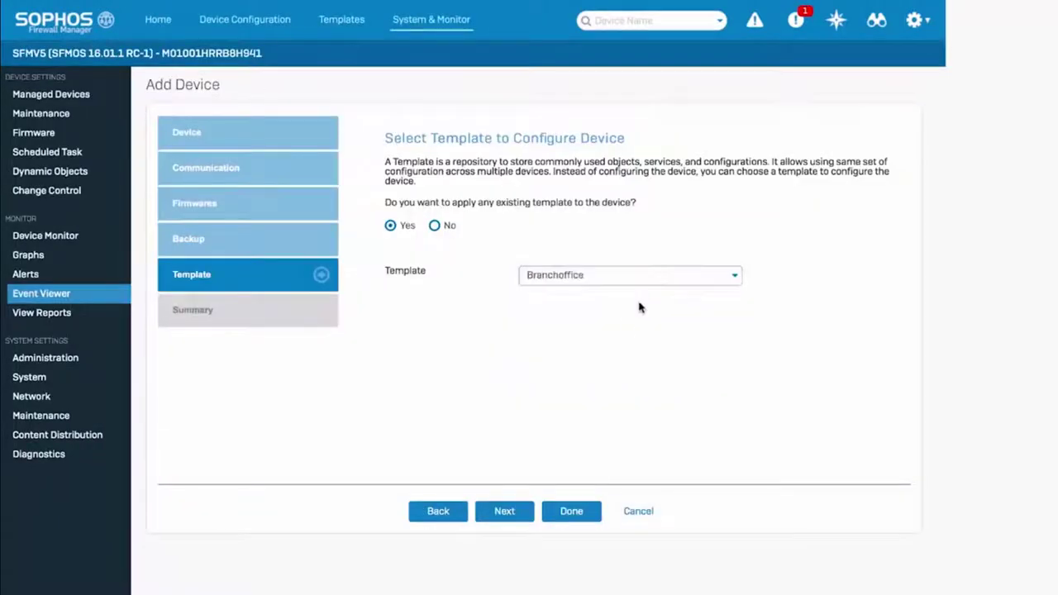